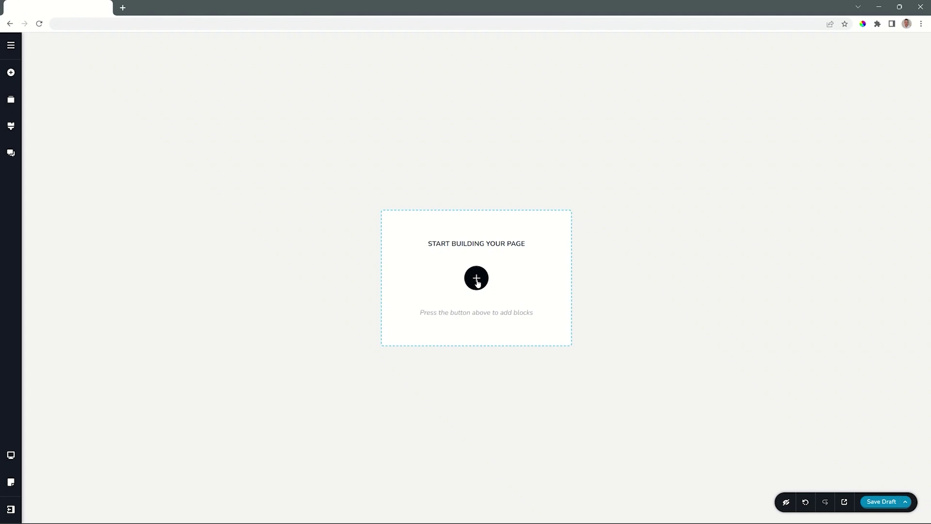
left_click(477, 280)
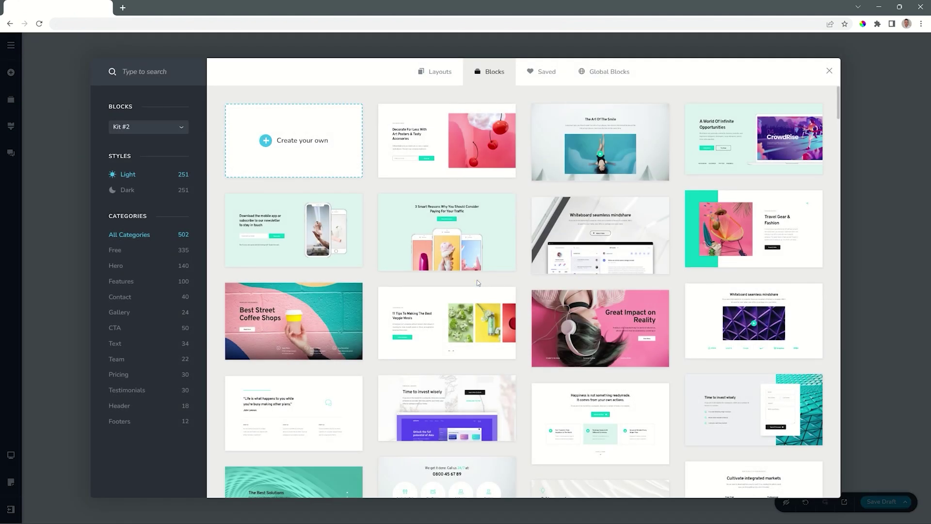
left_click(293, 144)
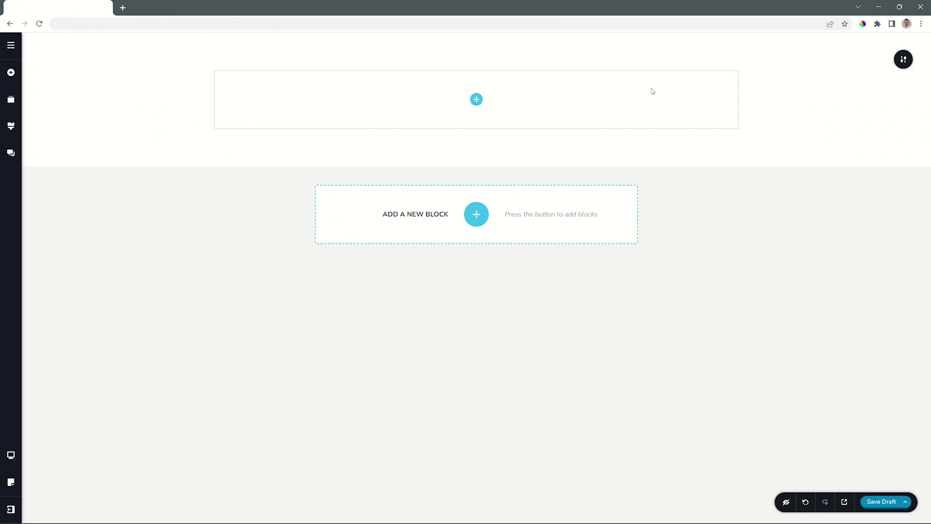
left_click(805, 503)
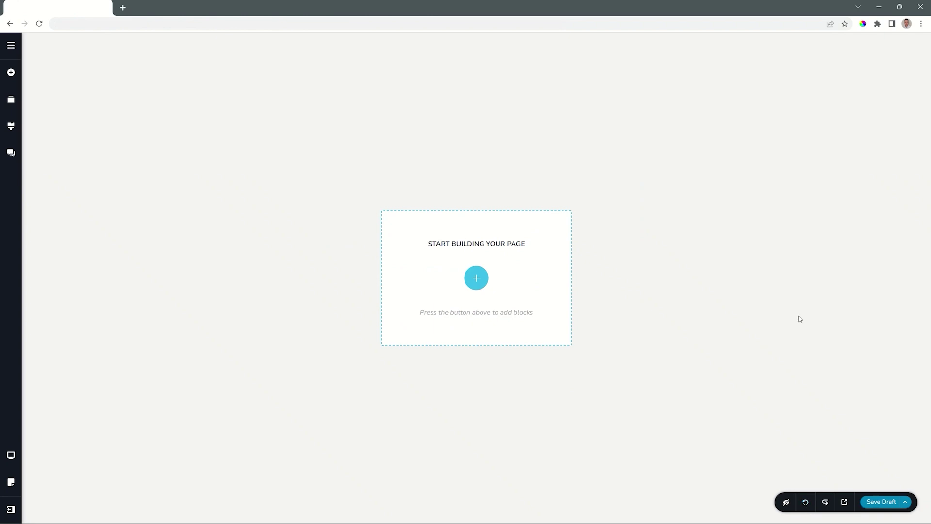
Browse the light-style blocks of Kit #2 across all categories in the block library
left_click(476, 279)
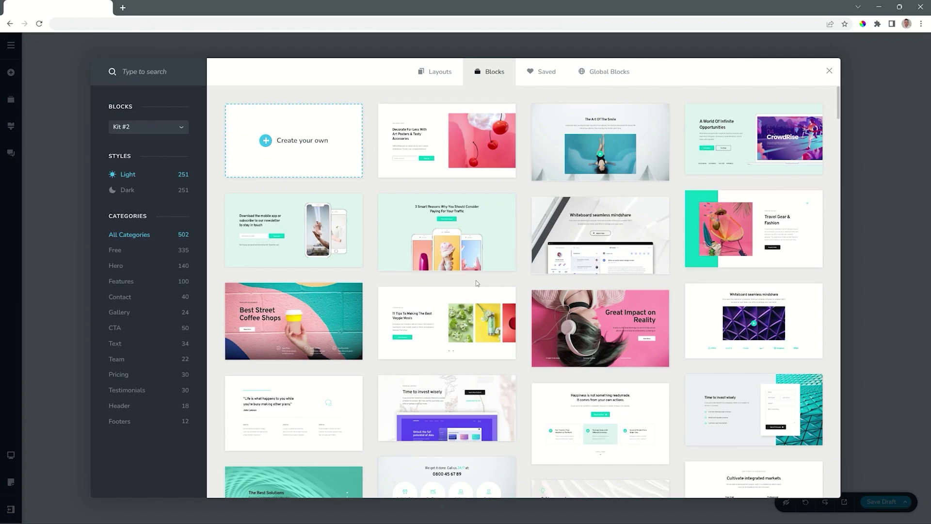
scroll(573, 240, "down", 6)
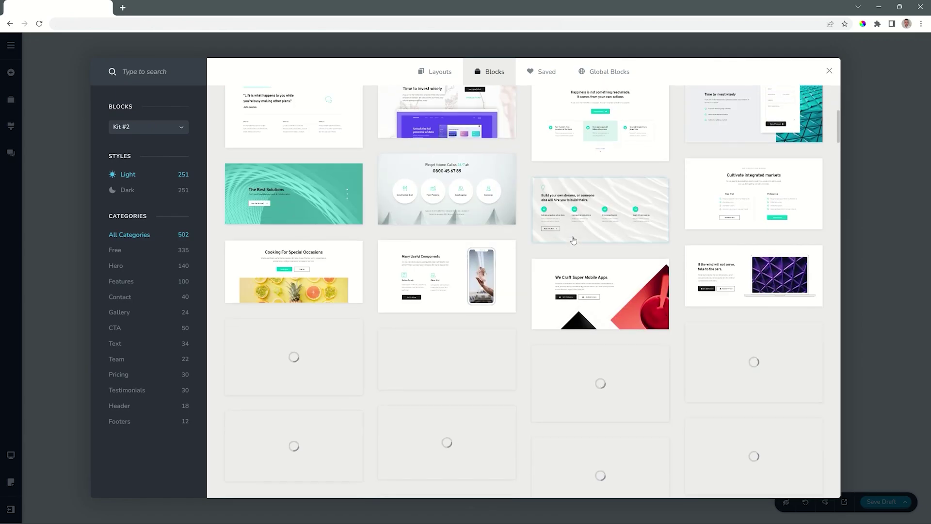
scroll(573, 240, "down", 15)
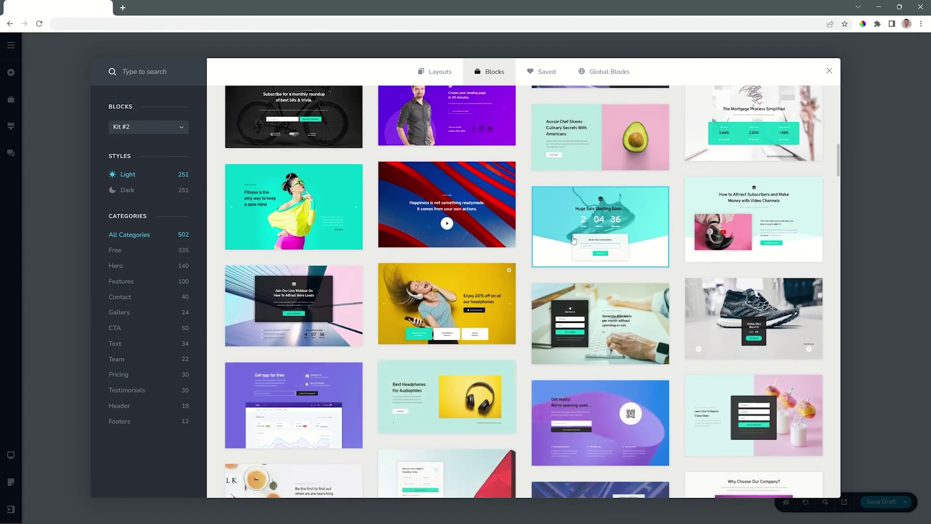
scroll(573, 239, "down", 15)
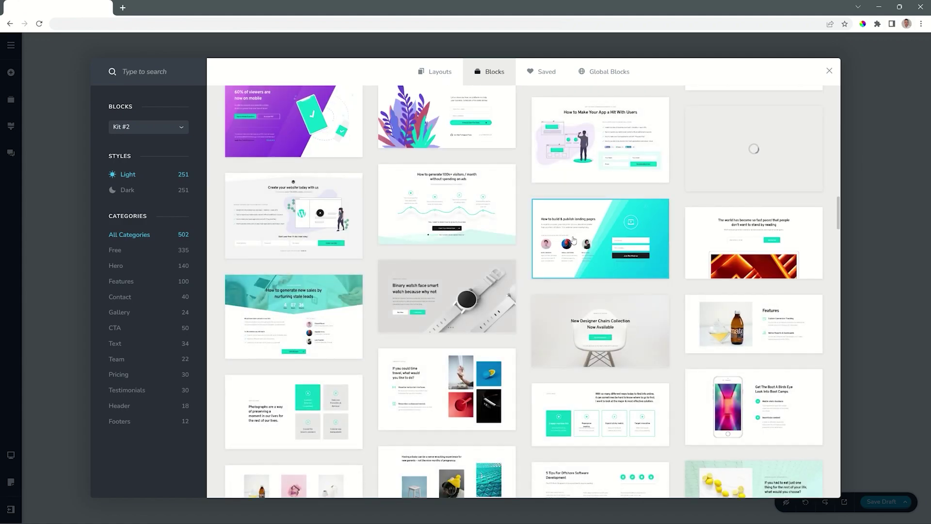
scroll(573, 240, "down", 6)
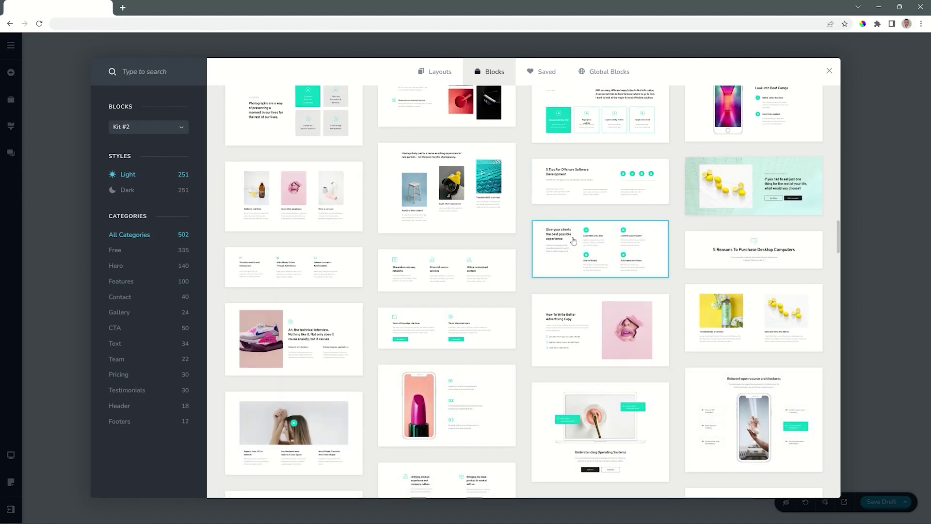
scroll(573, 241, "down", 4)
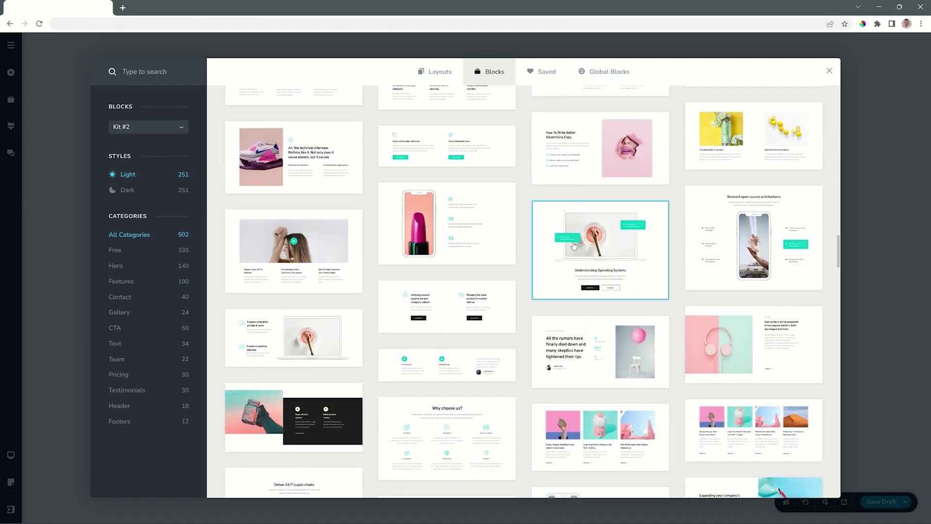
scroll(573, 246, "down", 5)
scroll(574, 248, "down", 4)
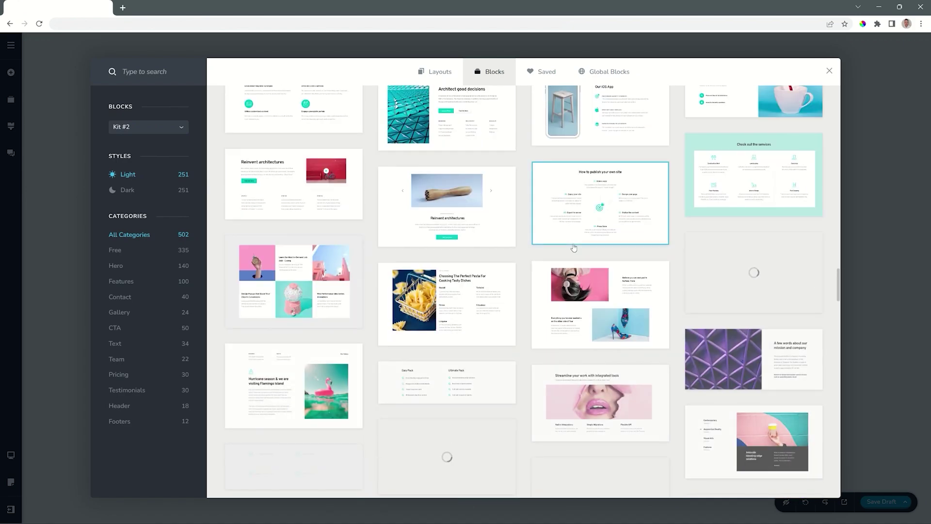
scroll(573, 247, "up", 10)
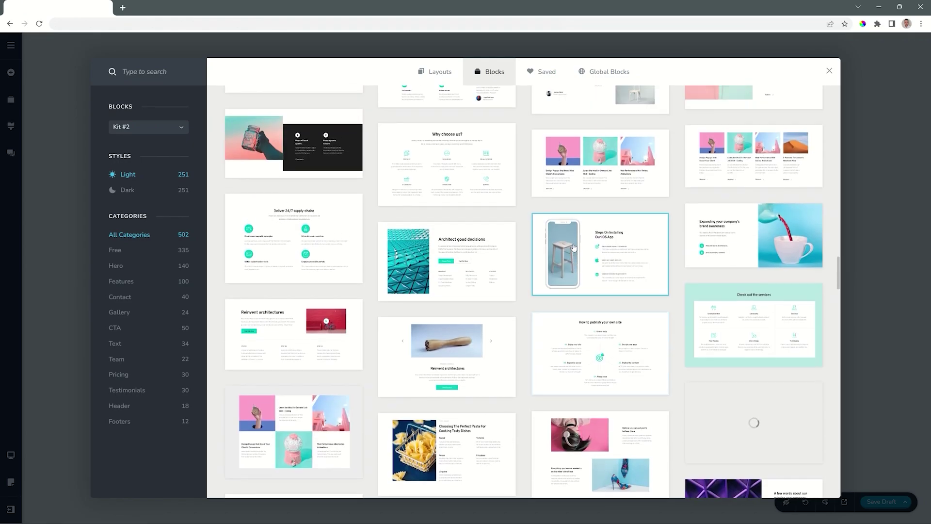
scroll(574, 249, "up", 12)
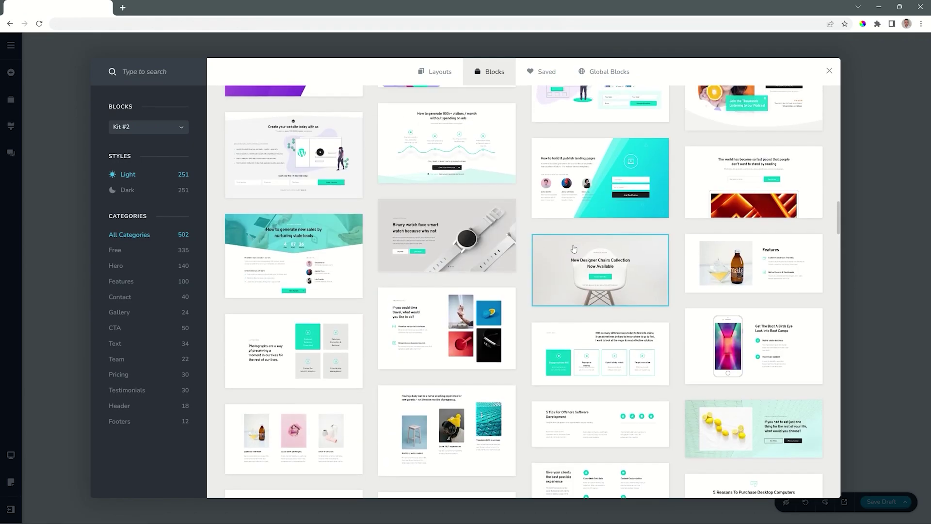
scroll(574, 248, "up", 10)
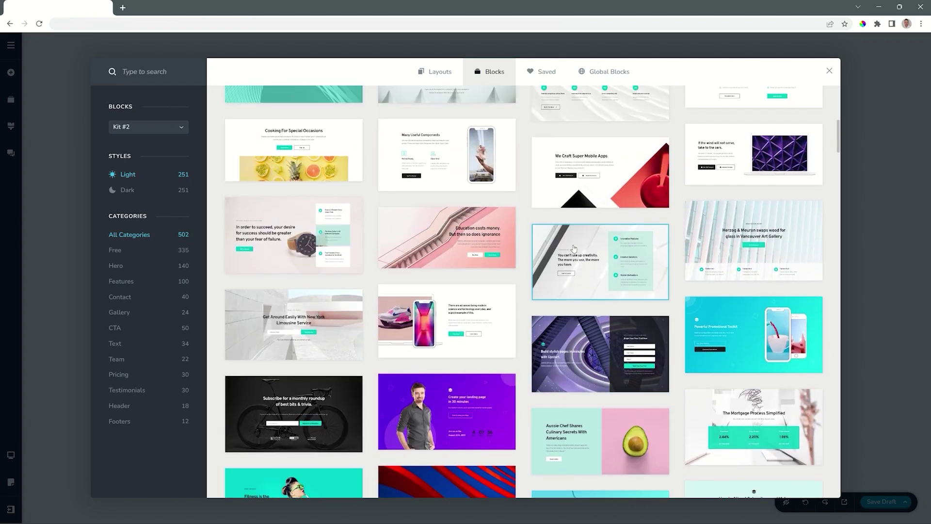
Add the dark Hero block headed "Herzog & Meuron swaps wood for glass in Vancouver Art Gallery" to the page
left_click(117, 266)
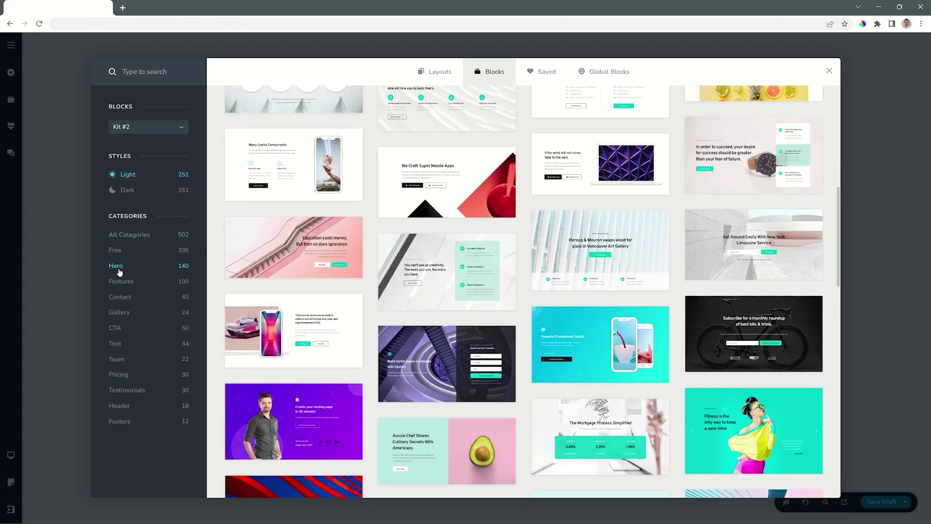
left_click(128, 191)
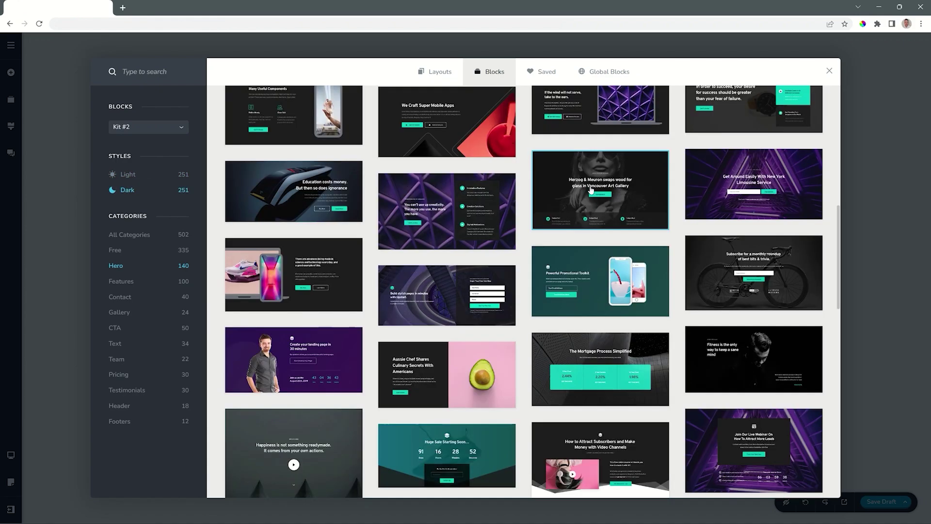
left_click(591, 190)
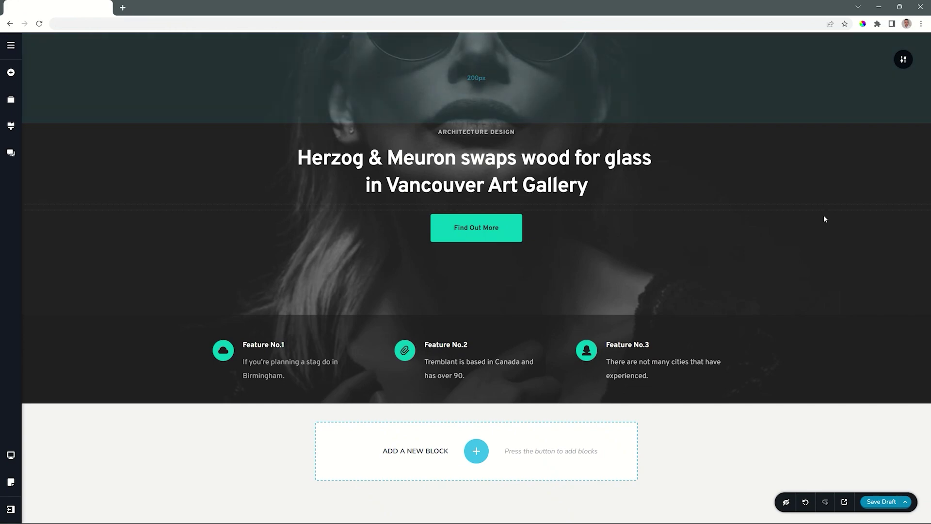
left_click(491, 168)
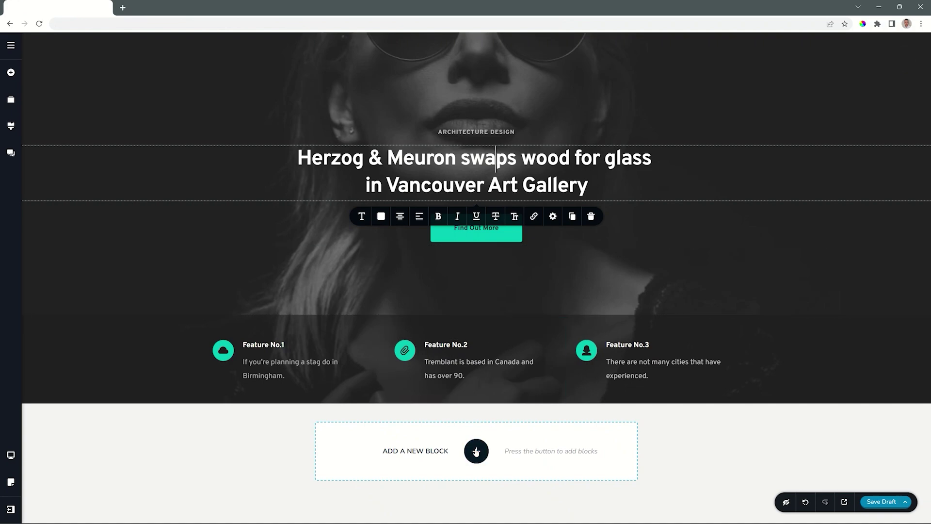
Add a light Features block with three text columns, starting with "Transition end-to-end technologies", below the hero block
left_click(476, 451)
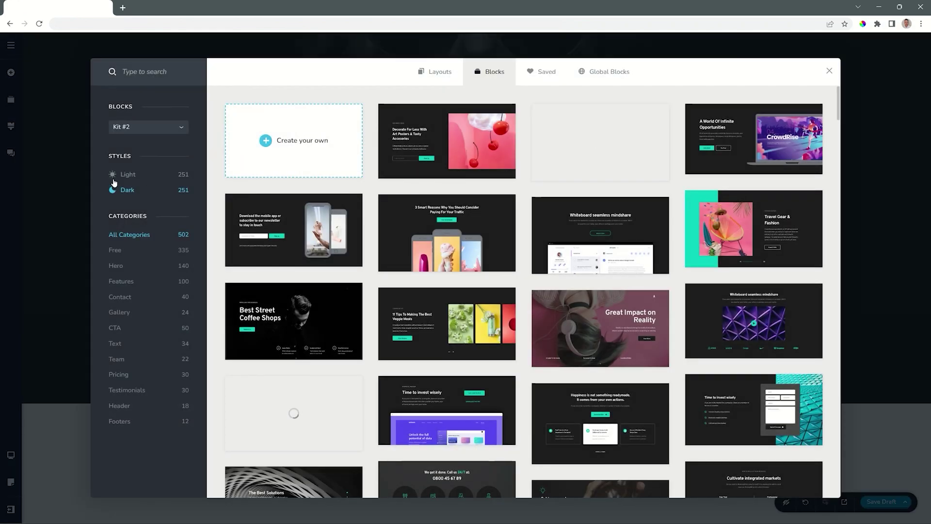
left_click(127, 175)
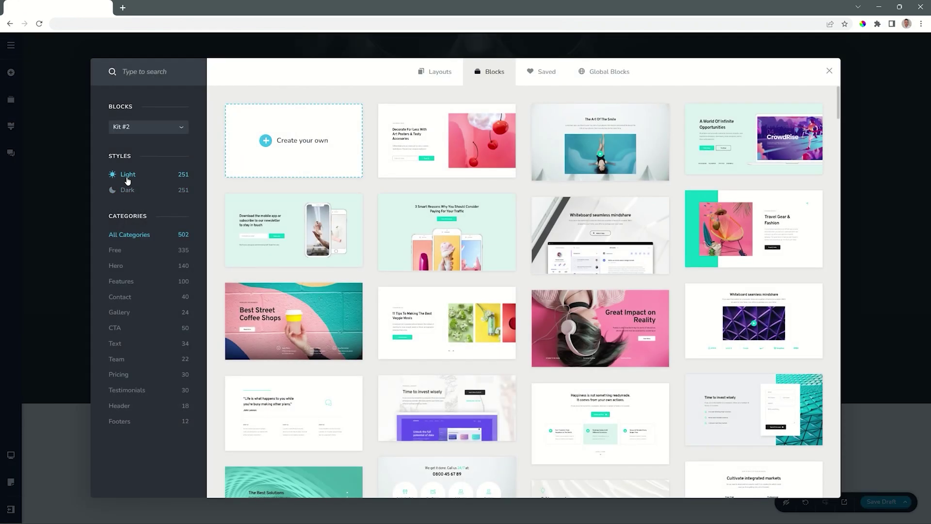
left_click(125, 282)
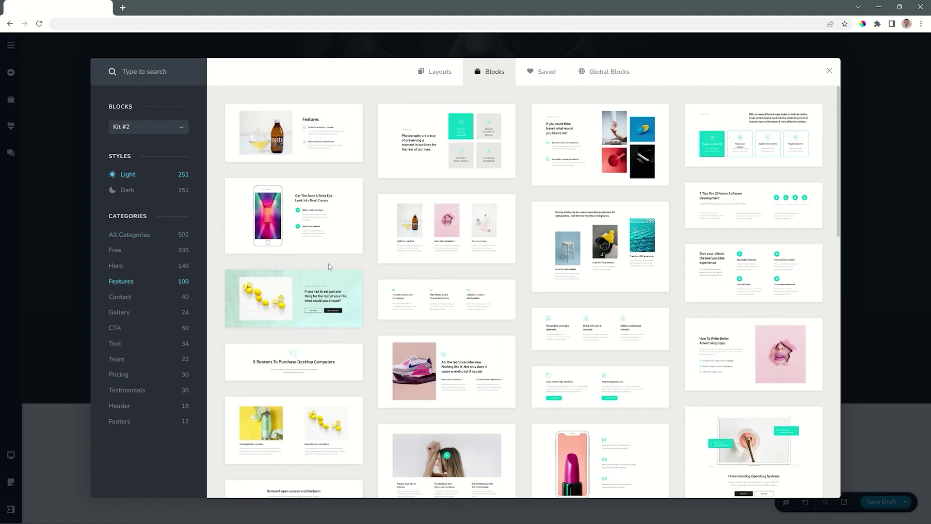
left_click(406, 305)
scroll(692, 300, "down", 3)
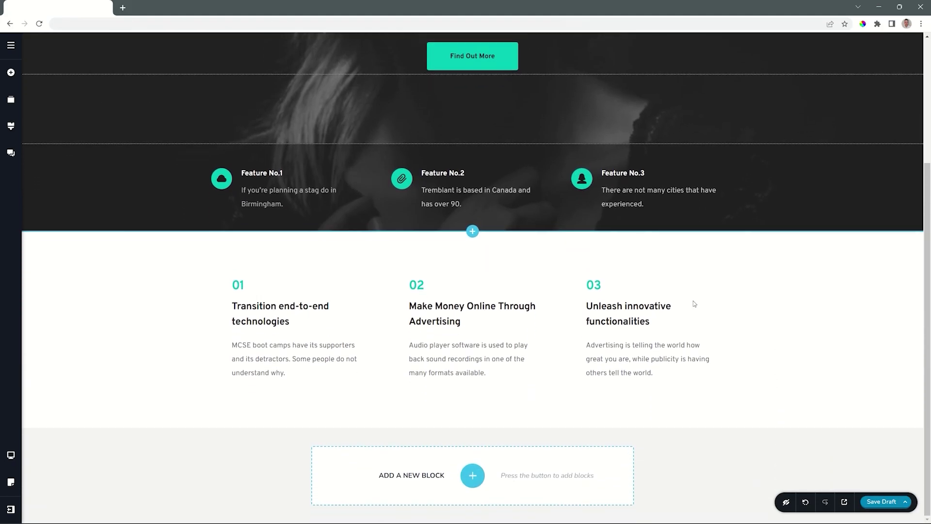
scroll(714, 310, "up", 3)
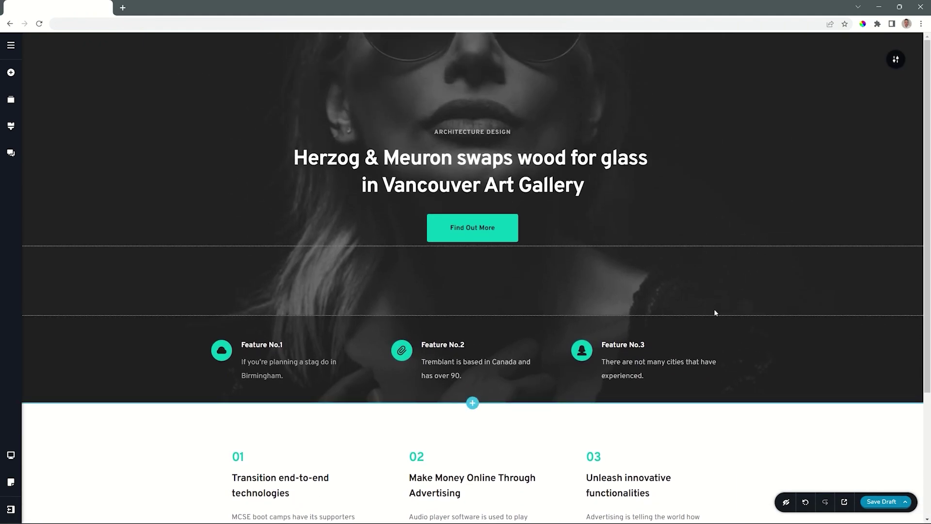
Add the dark Gallery block with the heading "Morph impactful interfaces" and three yellow images below the features block
scroll(715, 313, "down", 3)
left_click(472, 475)
left_click(127, 192)
left_click(120, 312)
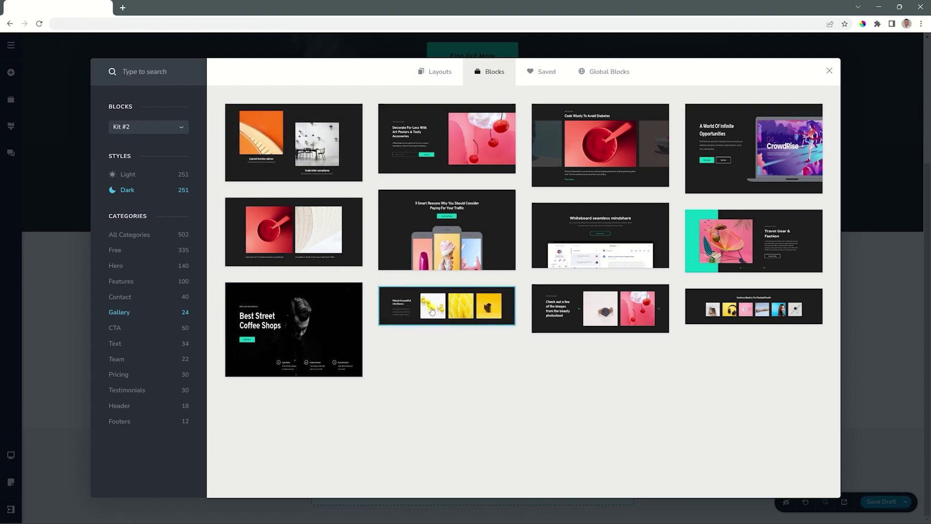
left_click(431, 310)
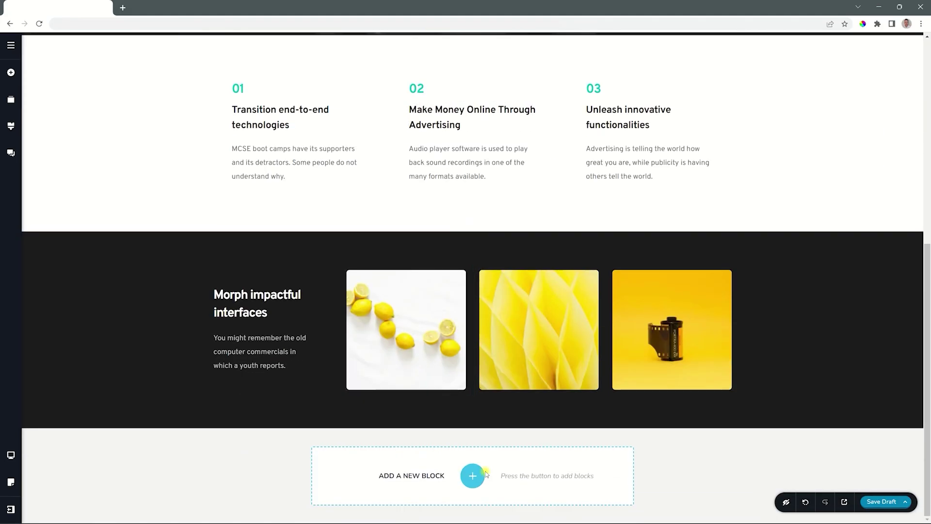
Add the light Team block "Meet our team" with four member photos below the gallery block
left_click(484, 474)
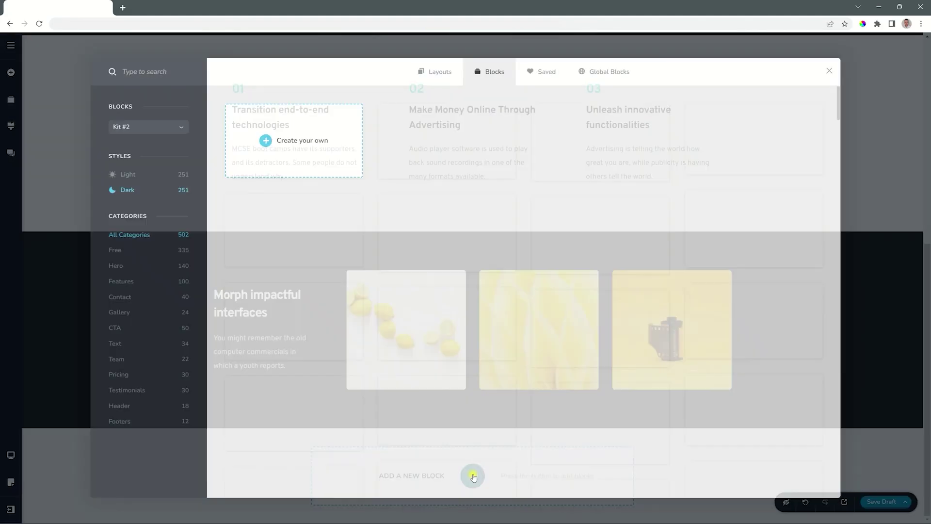
left_click(130, 172)
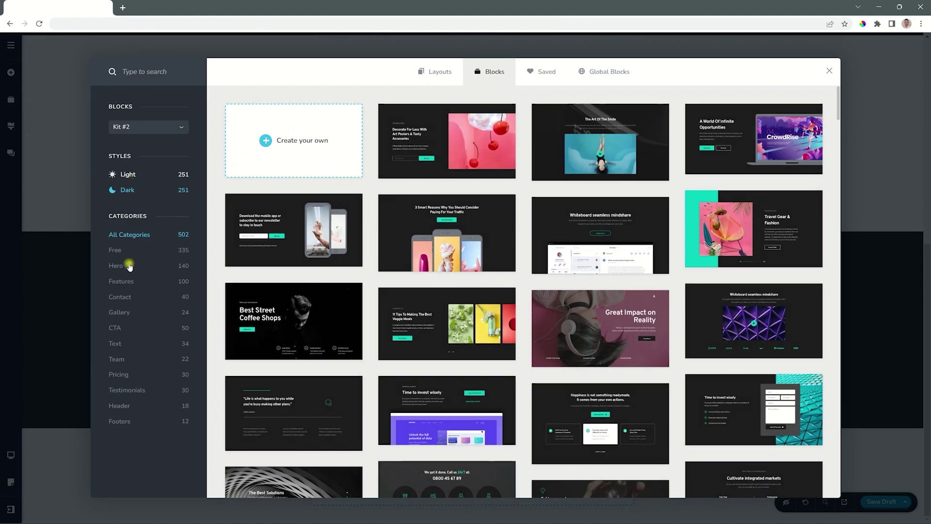
left_click(116, 359)
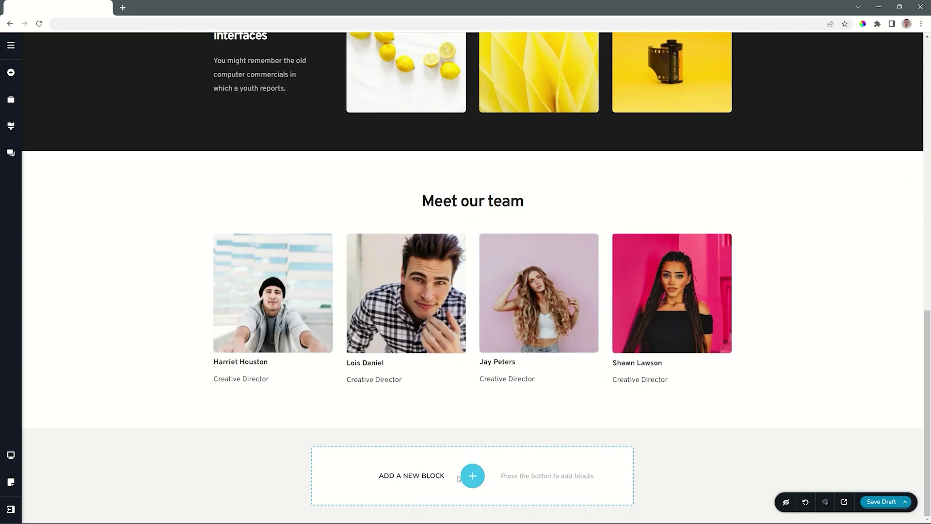
Add the dark Contact block "Last one step" with an email field and Submit button below the team block
left_click(472, 475)
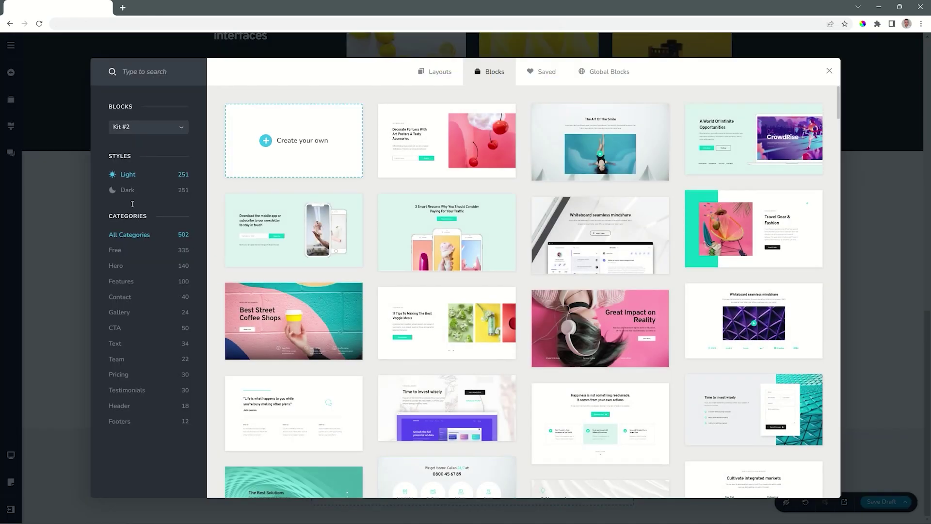
left_click(125, 189)
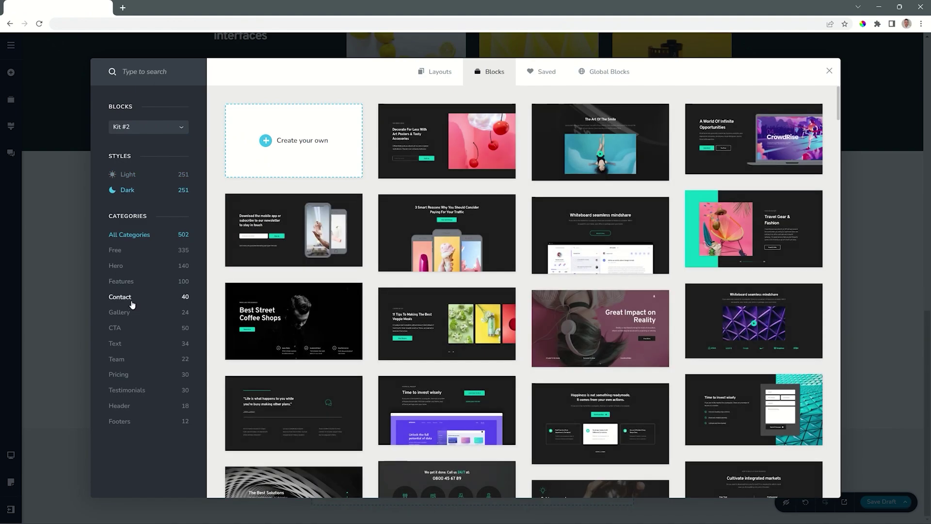
left_click(132, 302)
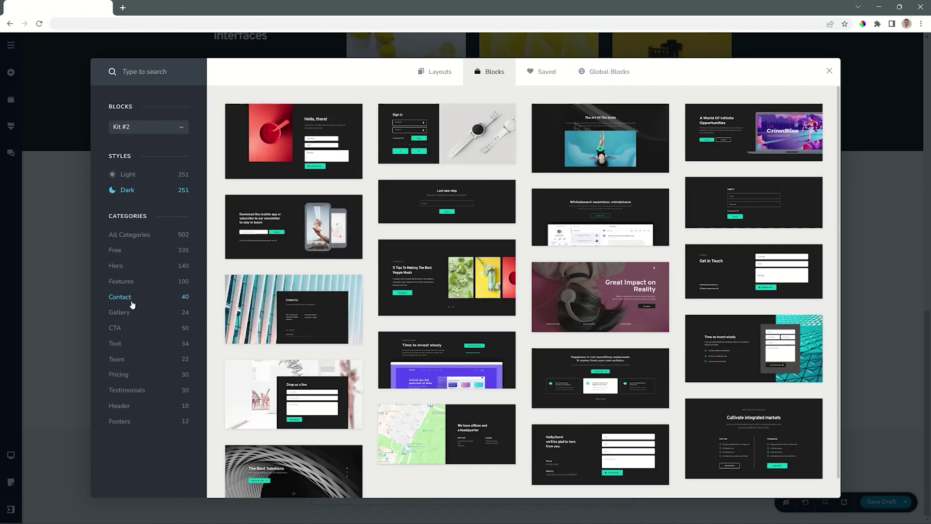
left_click(471, 201)
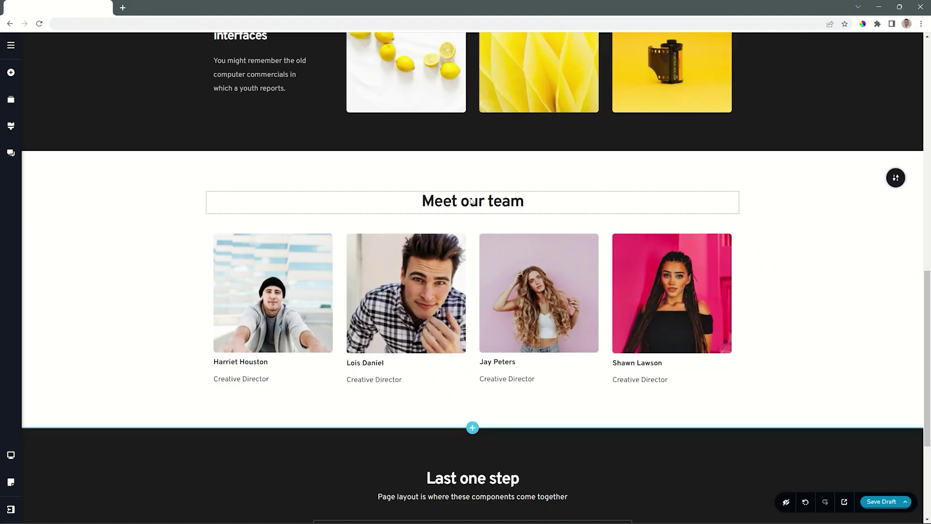
scroll(858, 239, "down", 4)
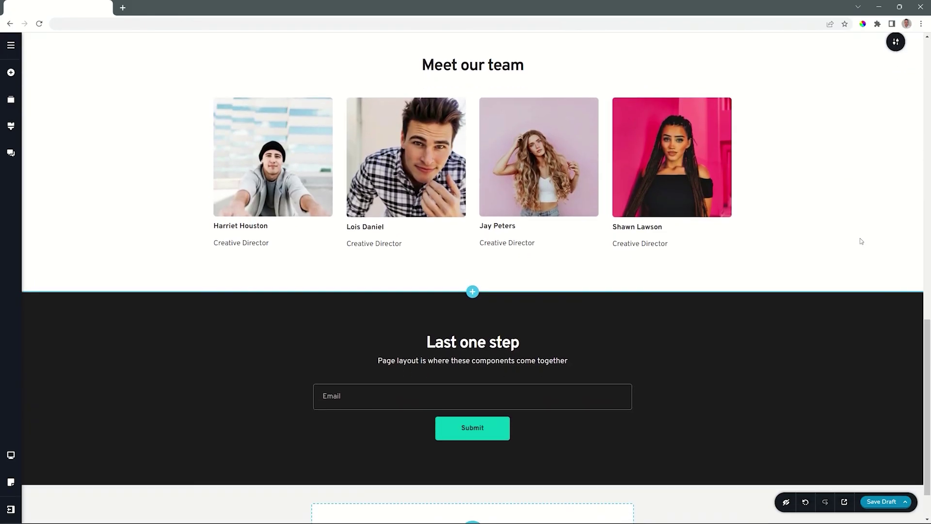
Add an empty create-your-own block below the "Last one step" contact block and split it into two columns
mouse_move(927, 414)
left_mouse_down()
mouse_move(929, 111)
mouse_move(922, 427)
left_mouse_up()
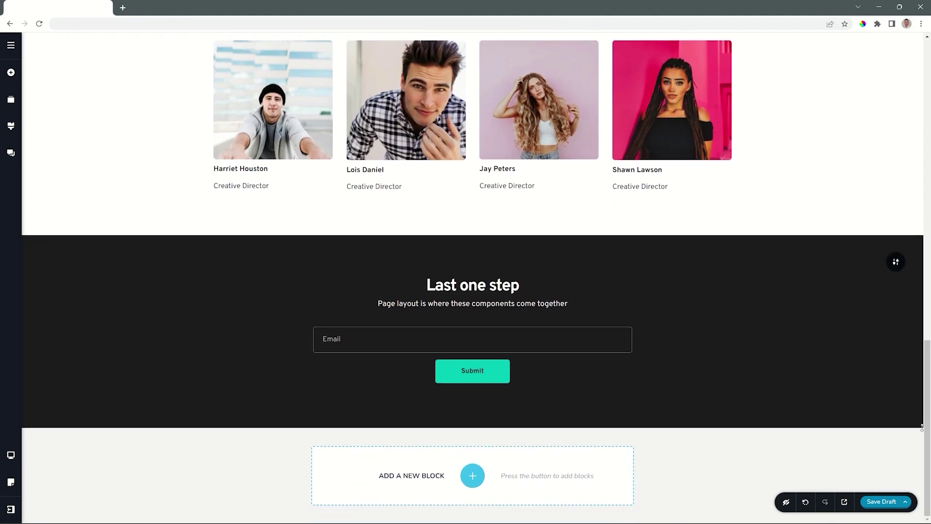
mouse_move(922, 427)
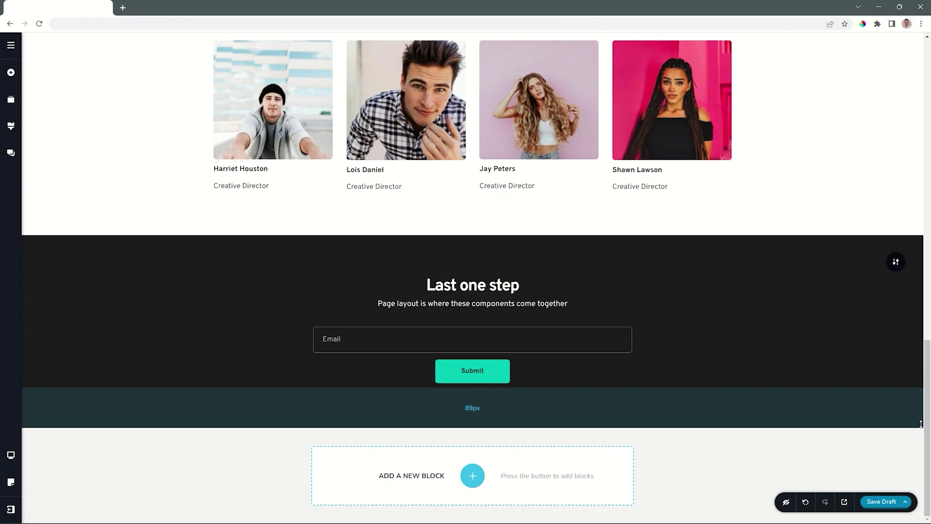
left_click(473, 475)
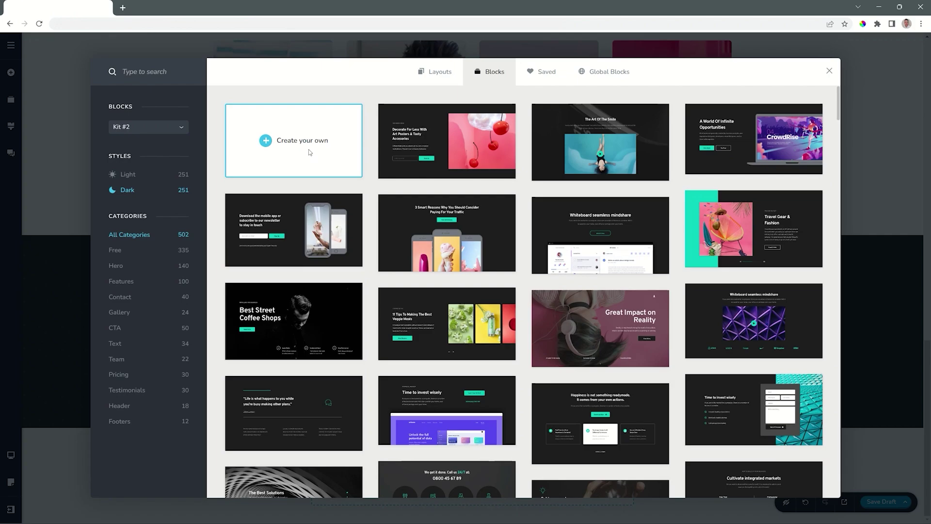
left_click(309, 152)
scroll(927, 500, "down", 3)
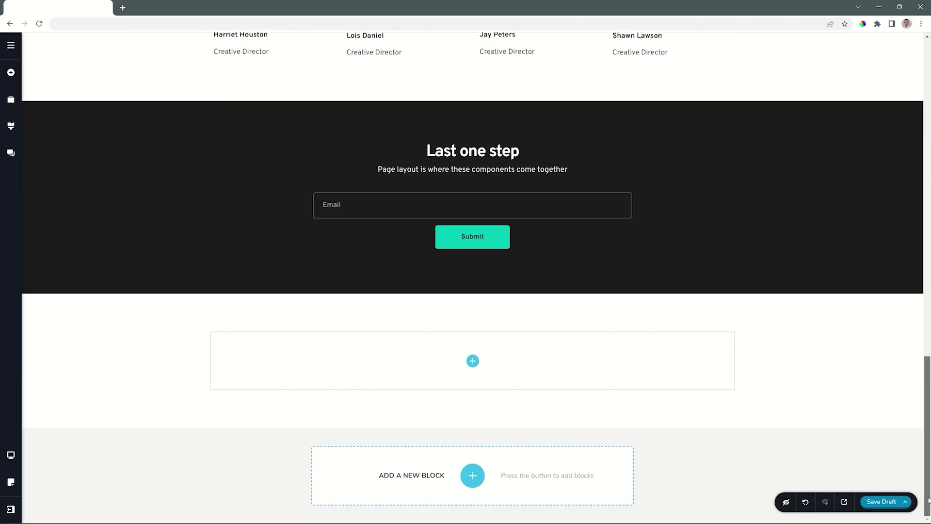
left_click(472, 360)
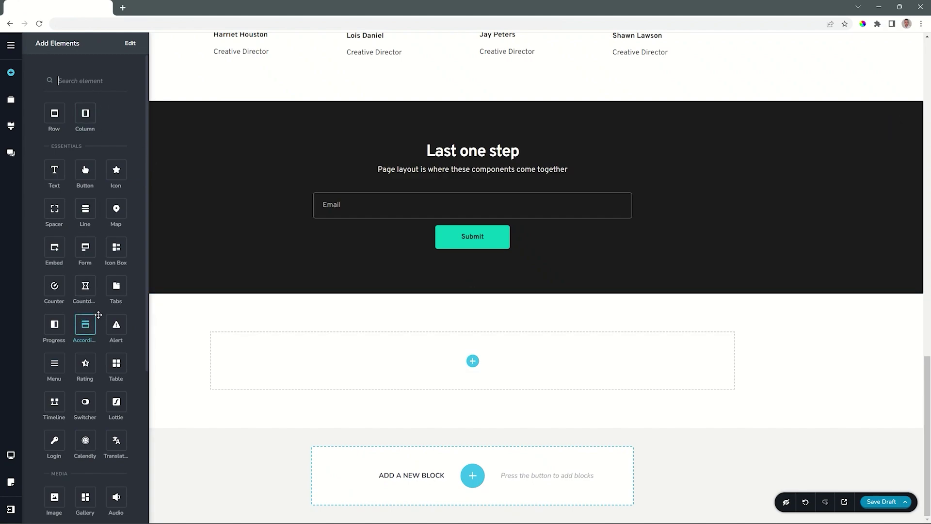
left_click_drag(85, 113, 475, 366)
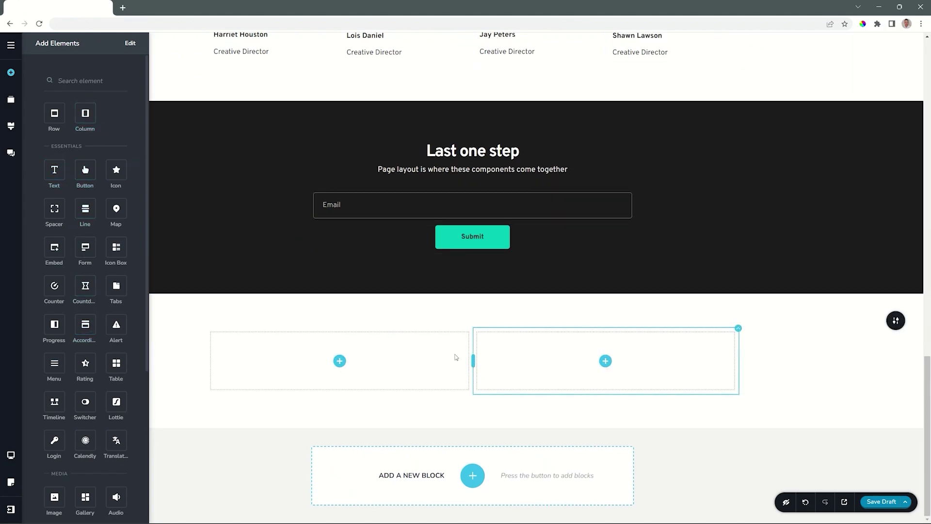
Place a Text element in the new block's first column with an Image element directly below it
left_click_drag(54, 170, 341, 368)
scroll(55, 204, "down", 3)
left_click_drag(54, 374, 272, 369)
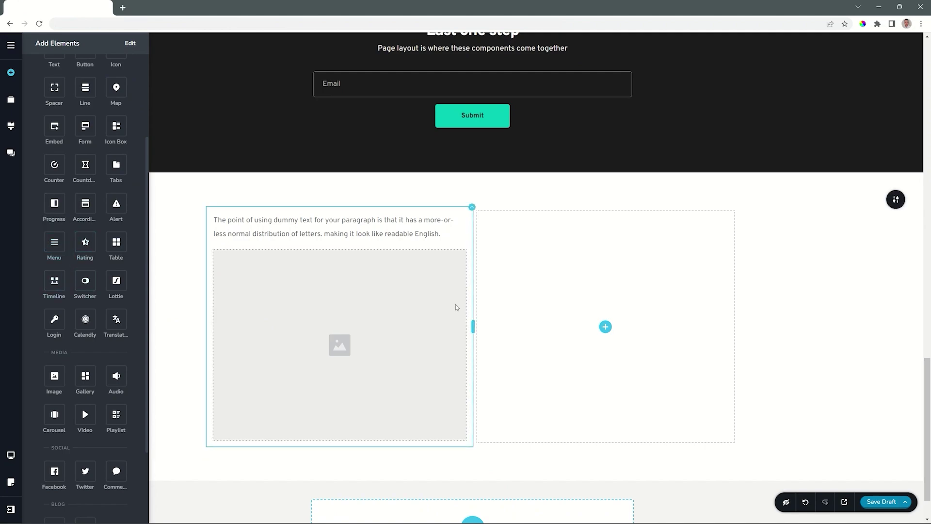
left_click(800, 315)
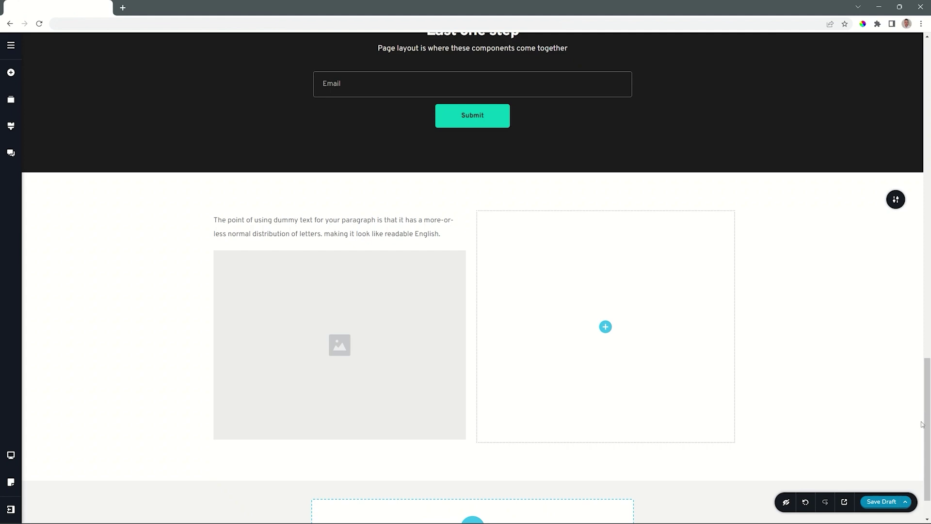
left_click_drag(927, 427, 929, 112)
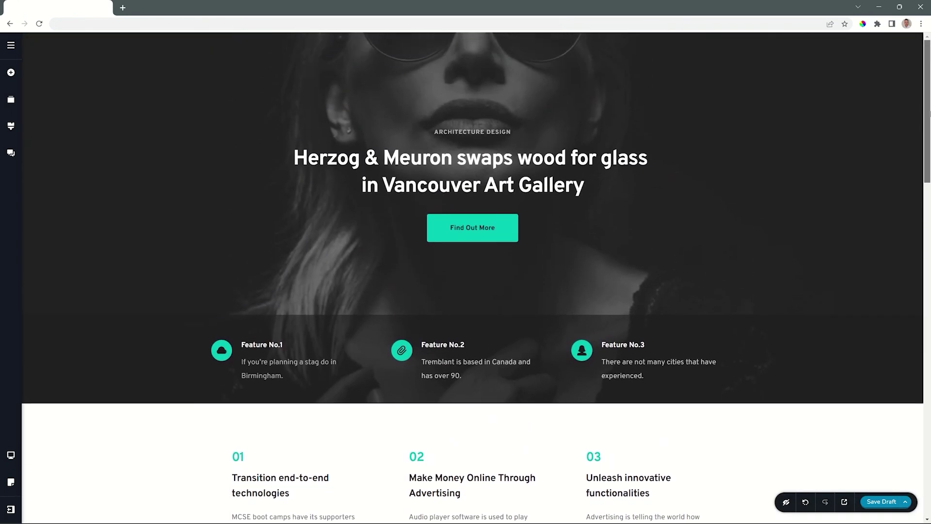